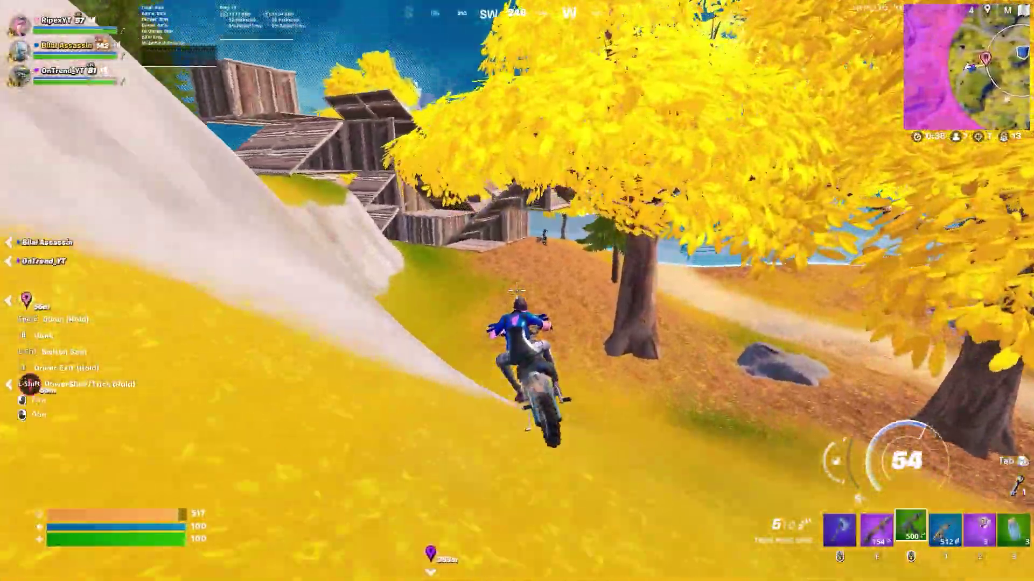
Dismount the bike, fire the SMG at the distant enemy, and build glass cover and a ramp
key("e")
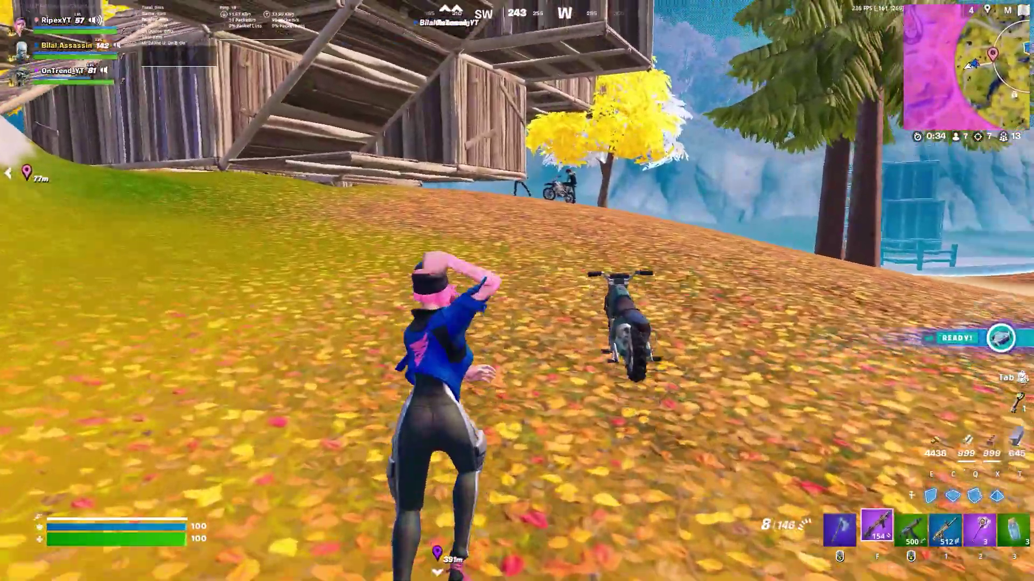
left_click(517, 291)
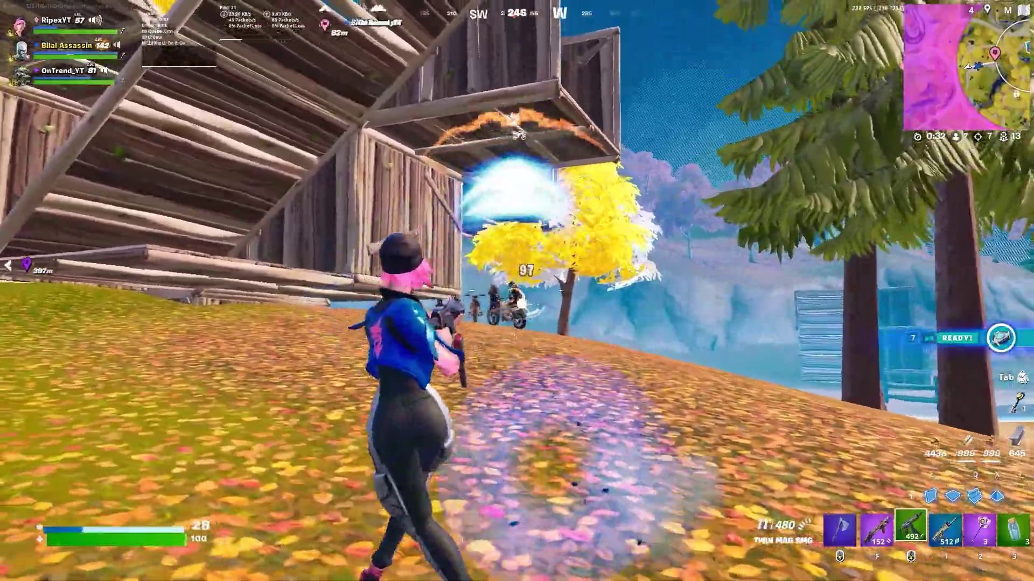
left_click(516, 290)
left_click(518, 290)
key("2")
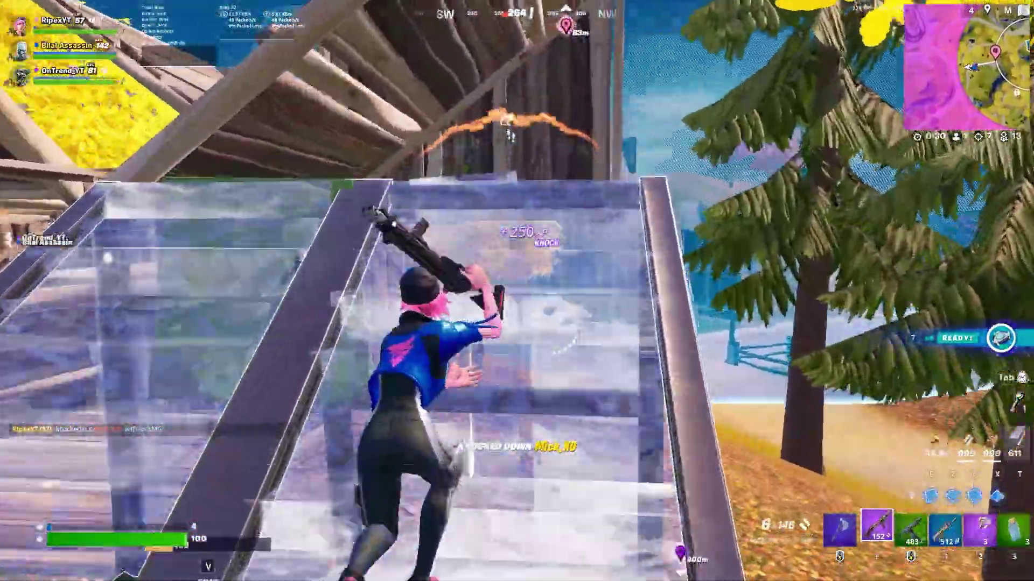
key("w")
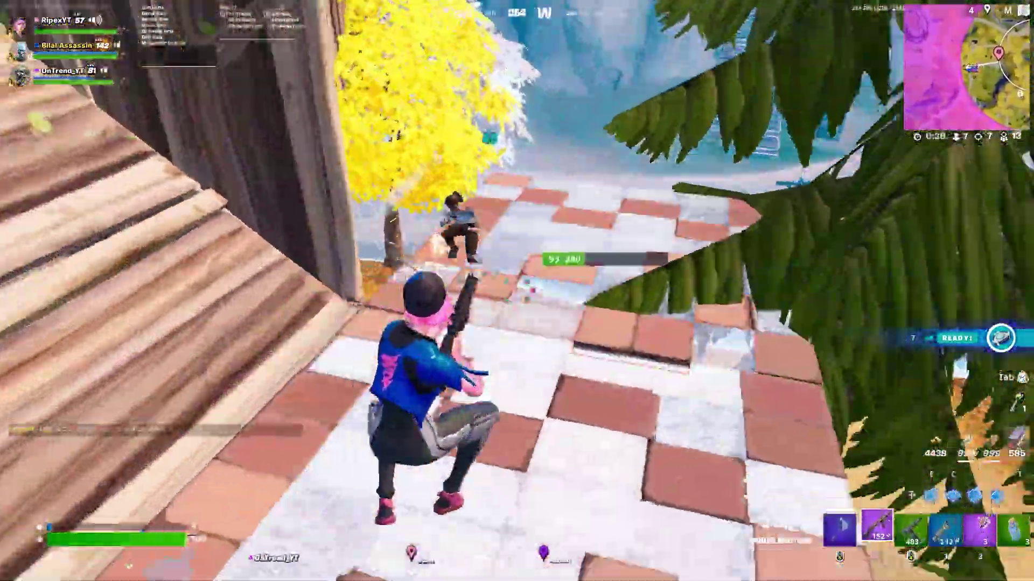
left_click(517, 291)
Jump onto the ledge and alternate rifle shots with building until the enemy is eliminated
key("1")
key("space")
key("q")
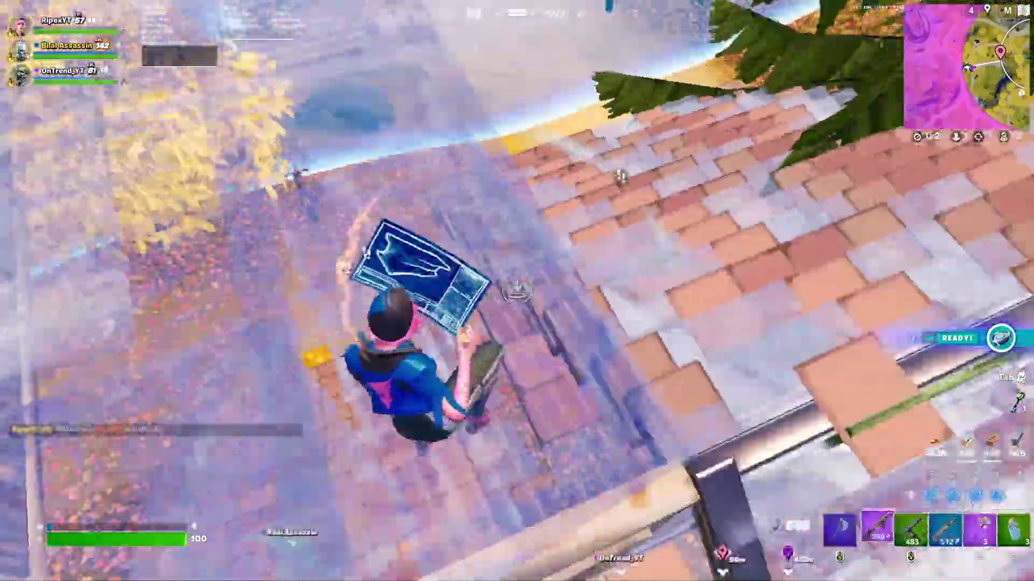
key("1")
left_click(517, 291)
key("q")
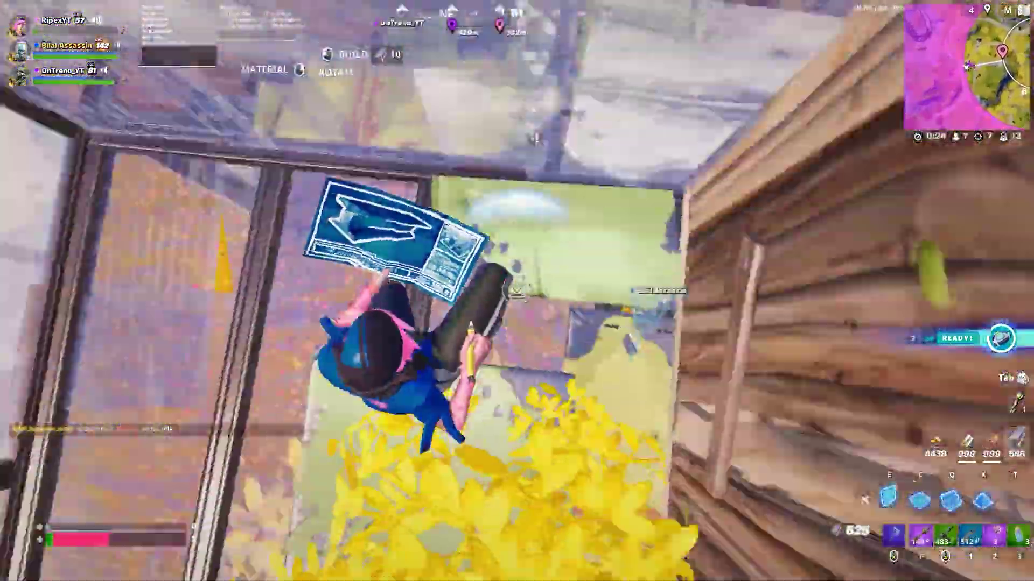
key("1")
left_click(517, 290)
key("q")
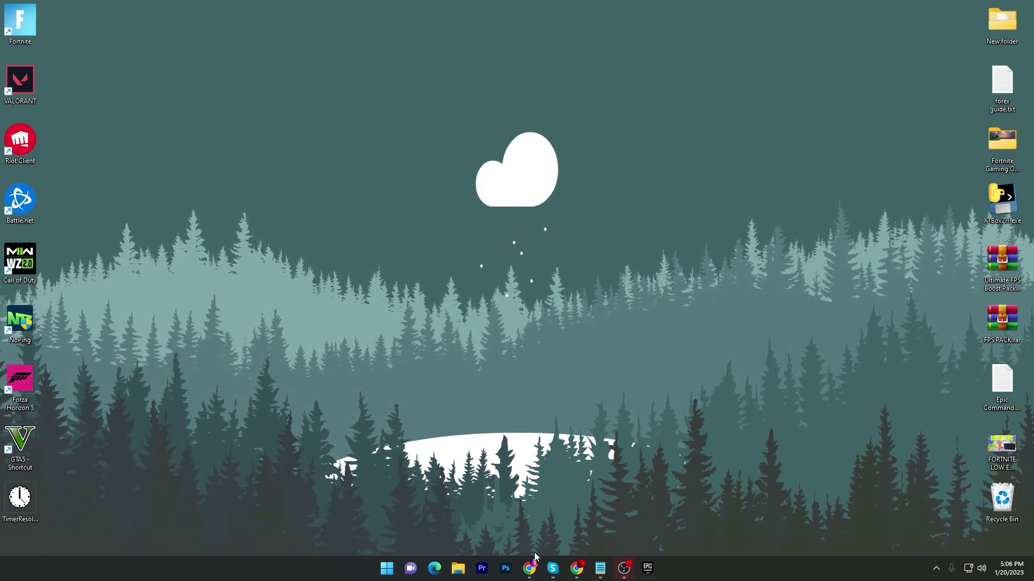
Search uptopacks.com for 'epic' and select the launch command in the Epic Games arguments post
left_click(578, 569)
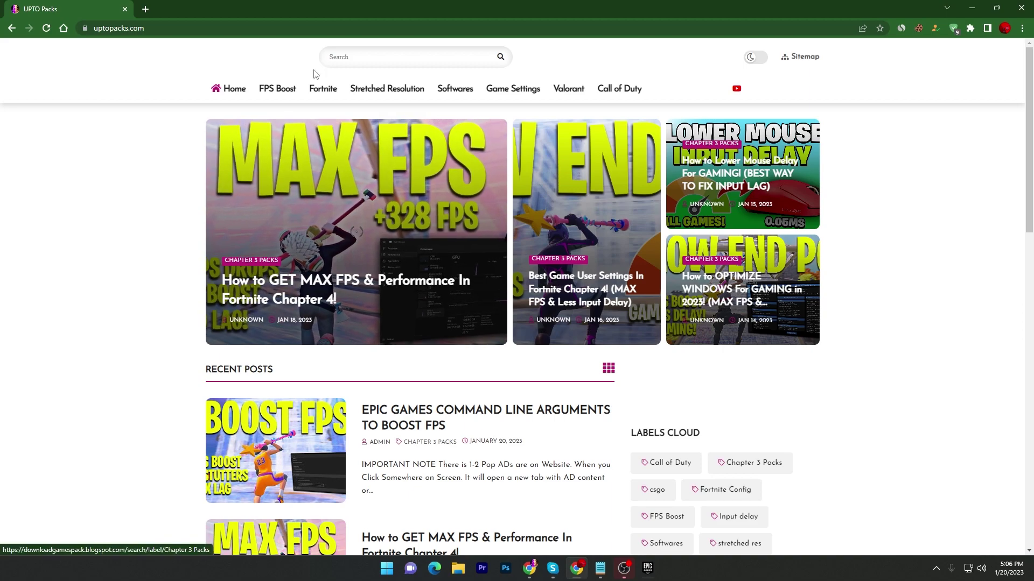
left_click(321, 92)
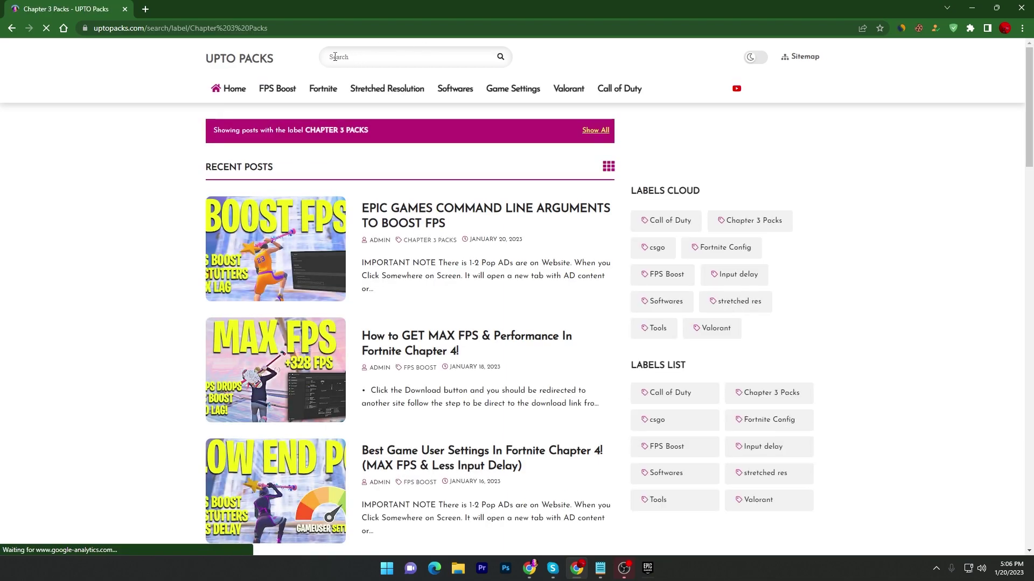
left_click(370, 57)
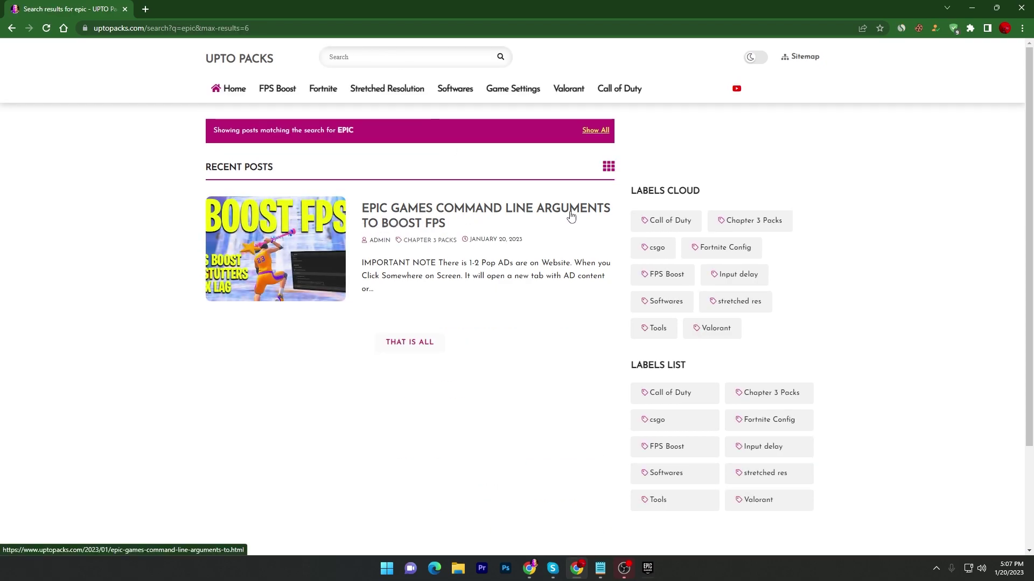
left_click(293, 248)
scroll(329, 273, "down", 1)
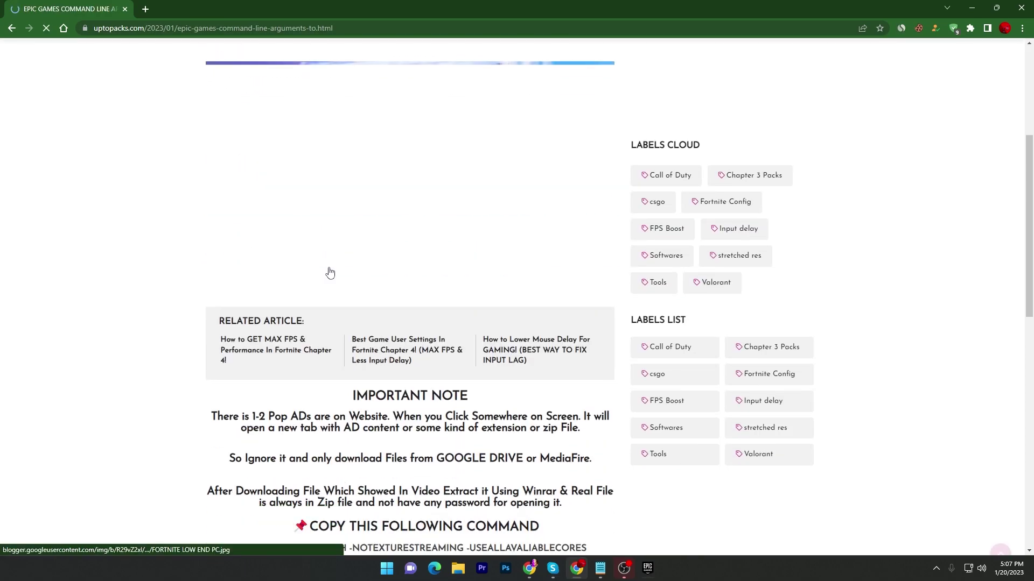
scroll(329, 273, "down", 3)
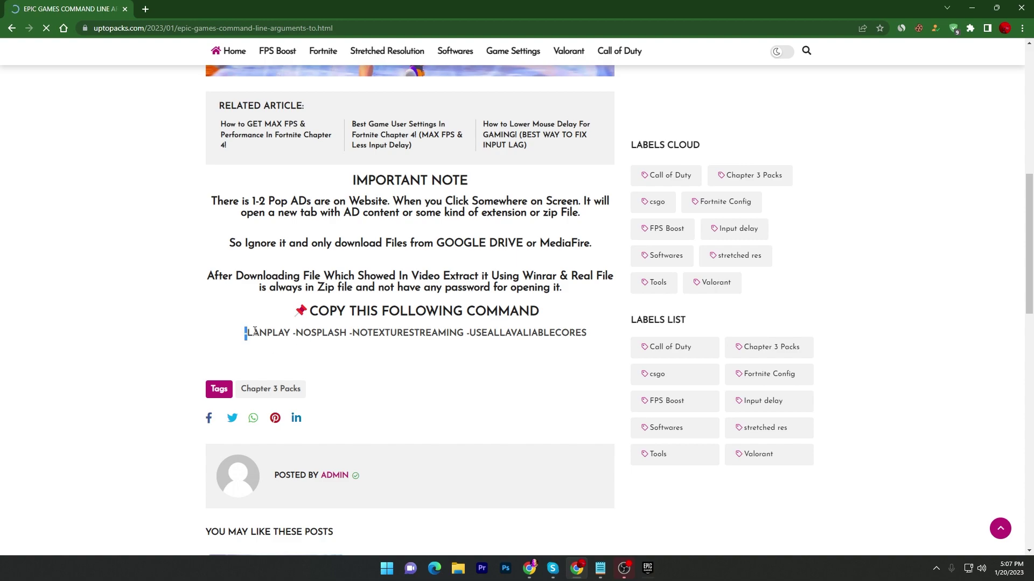
left_click_drag(252, 333, 594, 333)
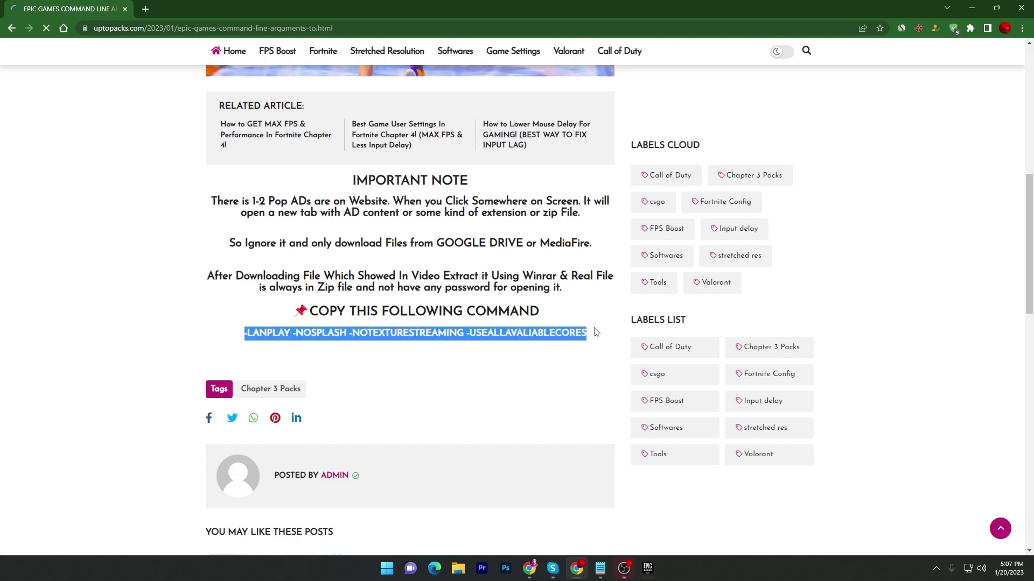
Minimize Chrome and open the Epic Games Launcher account menu
left_click(973, 7)
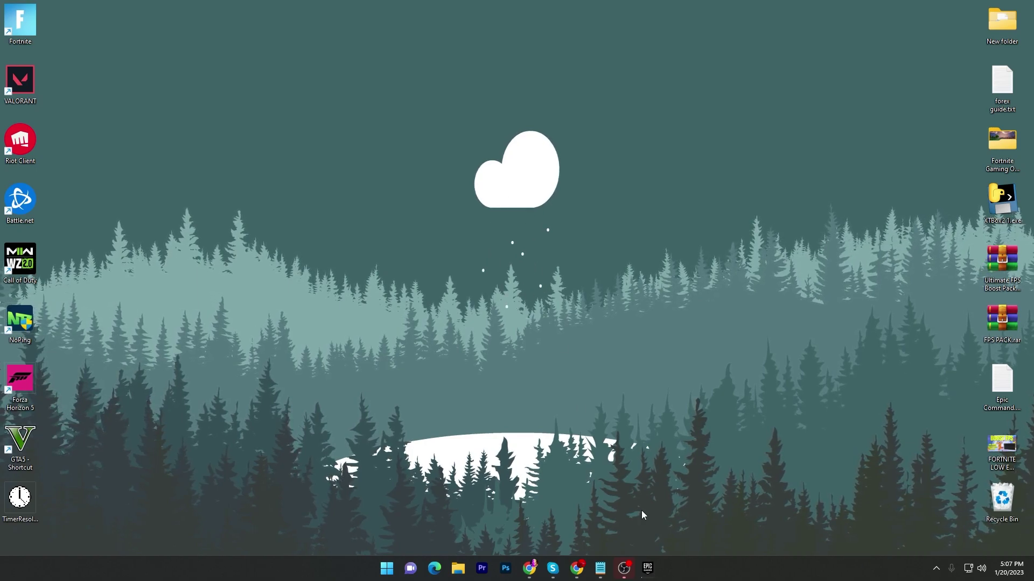
left_click(647, 568)
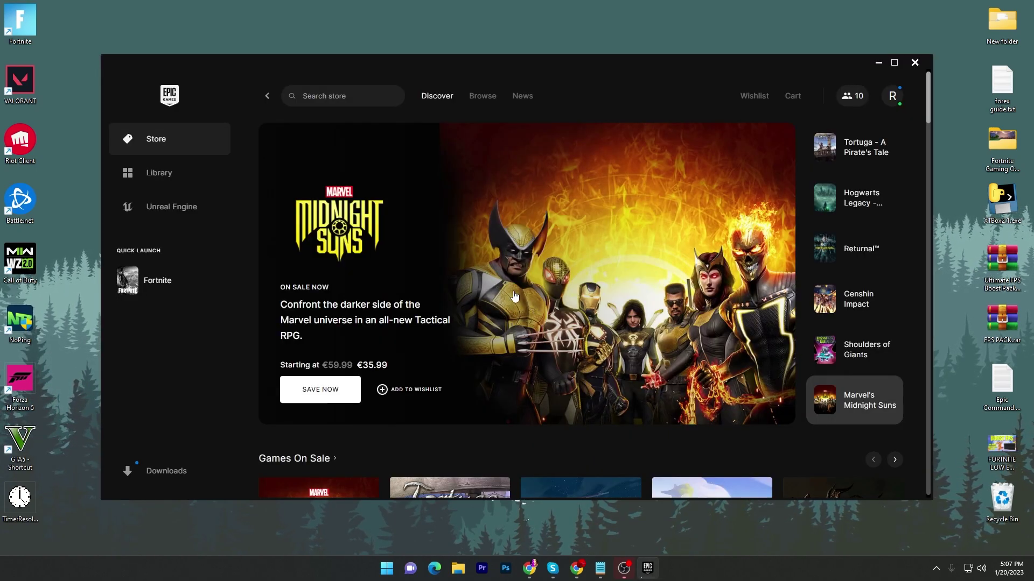
left_click(892, 95)
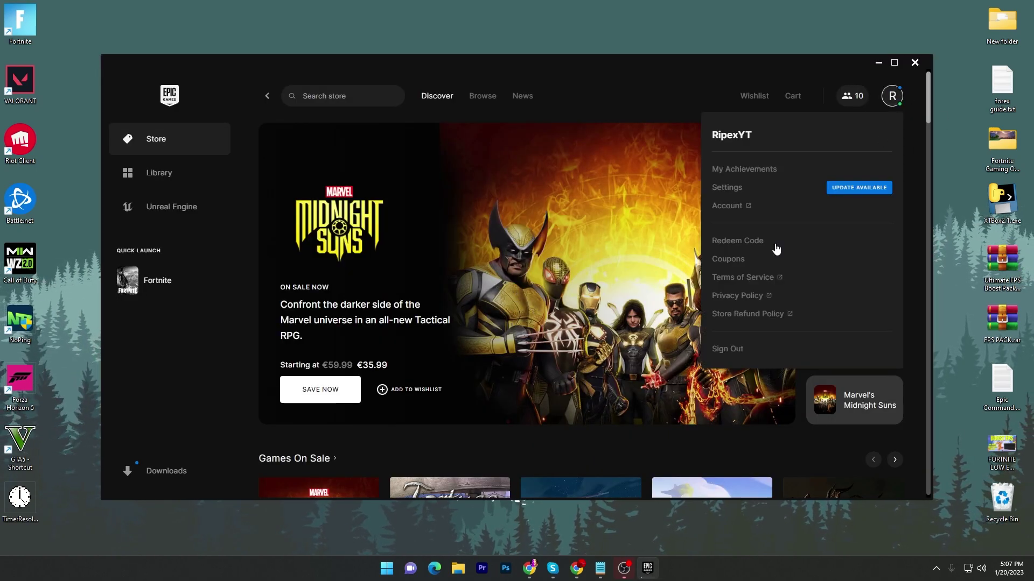
Turn off Run When My Computer Starts, free-game notifications and news/special-offer notifications
left_click(739, 186)
scroll(739, 185, "down", 2)
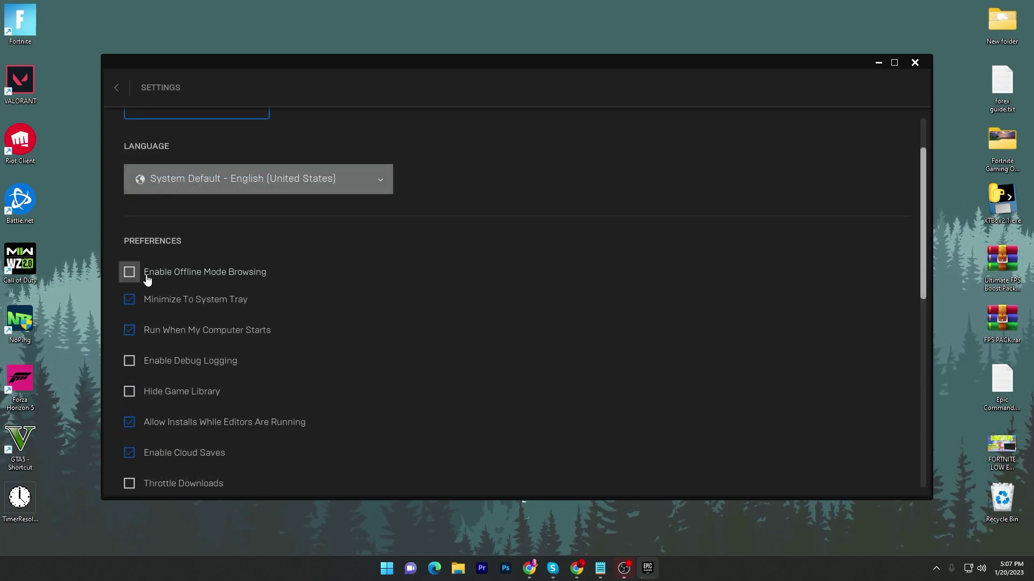
scroll(292, 273, "down", 1)
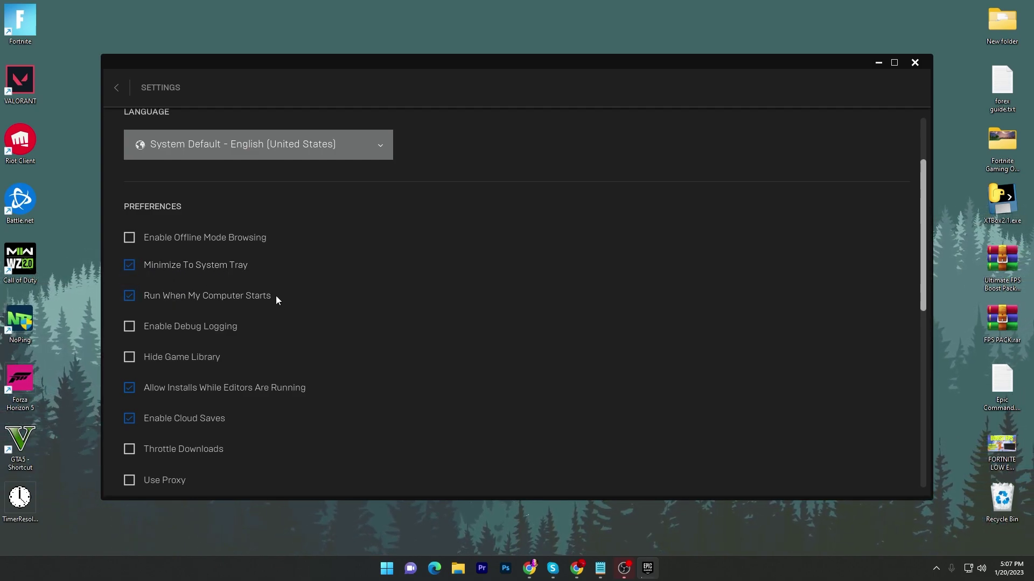
left_click(131, 296)
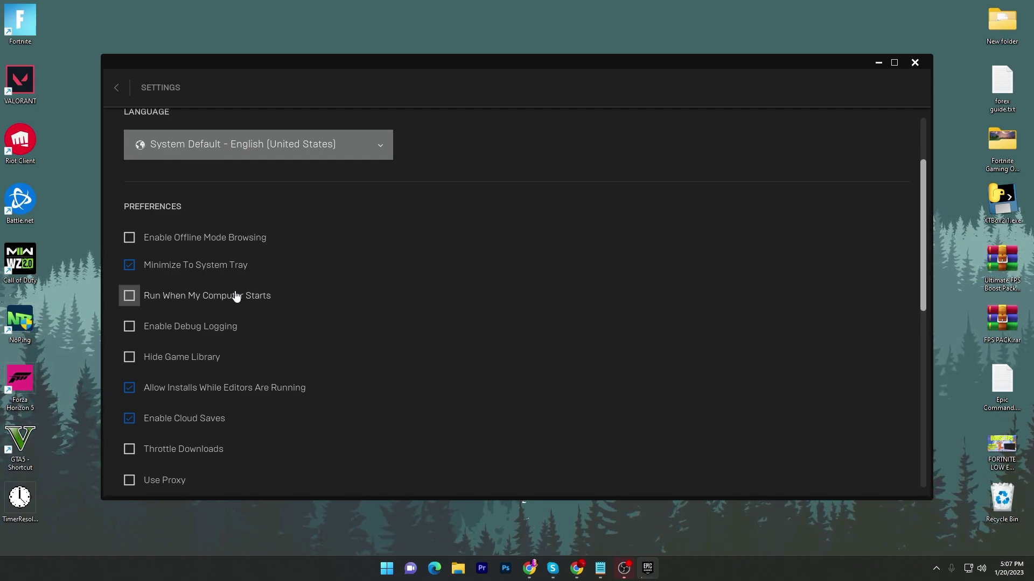
scroll(242, 294, "down", 1)
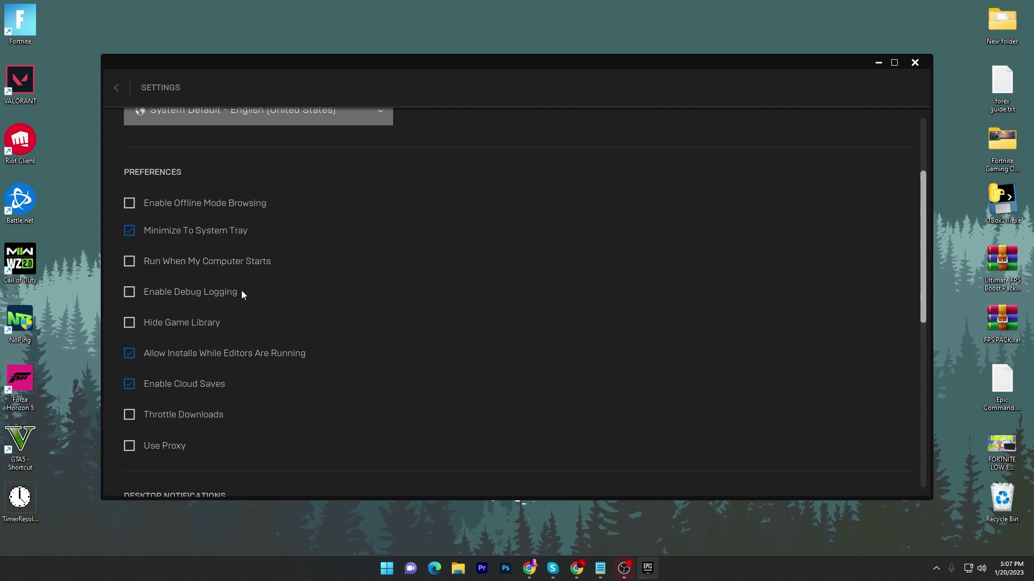
scroll(243, 290, "down", 1)
scroll(180, 292, "down", 1)
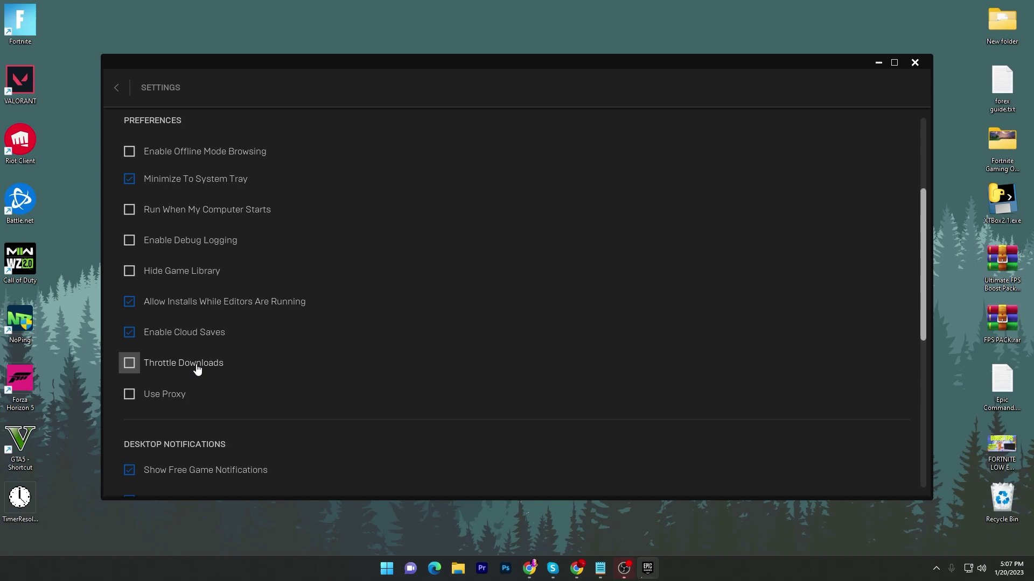
scroll(135, 372, "down", 3)
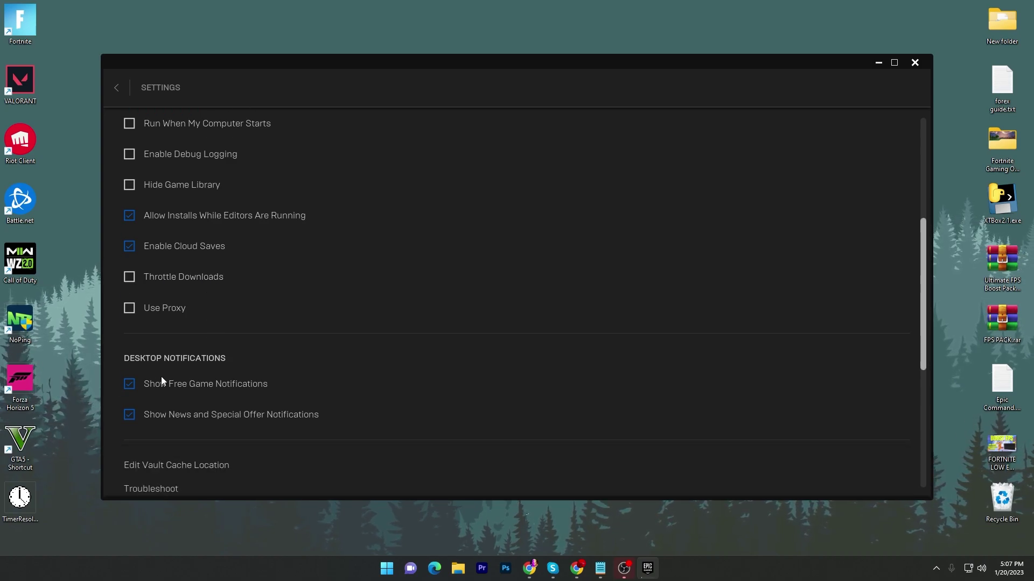
left_click(130, 385)
left_click(131, 415)
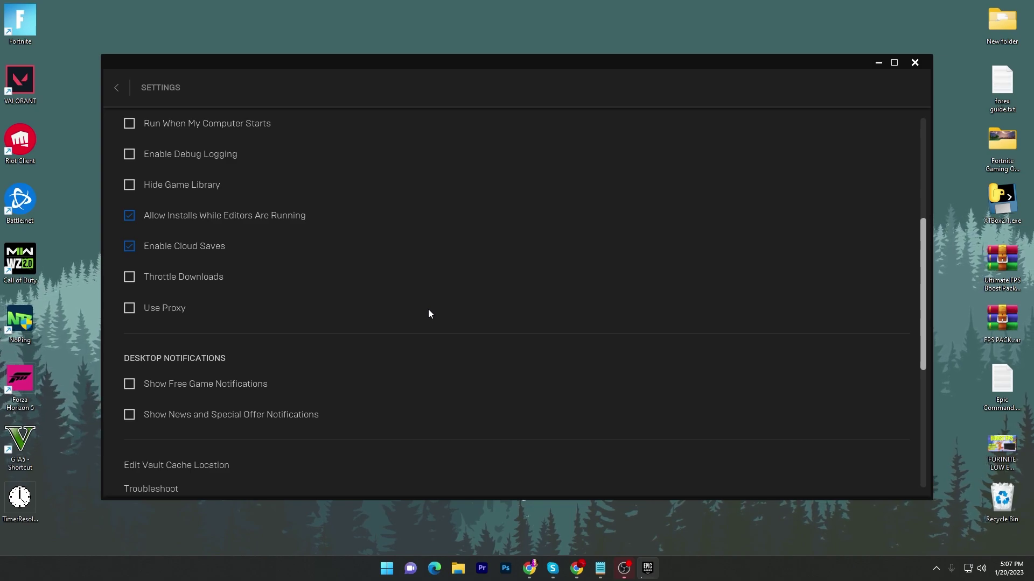
scroll(429, 311, "down", 3)
scroll(428, 312, "down", 3)
scroll(428, 311, "down", 4)
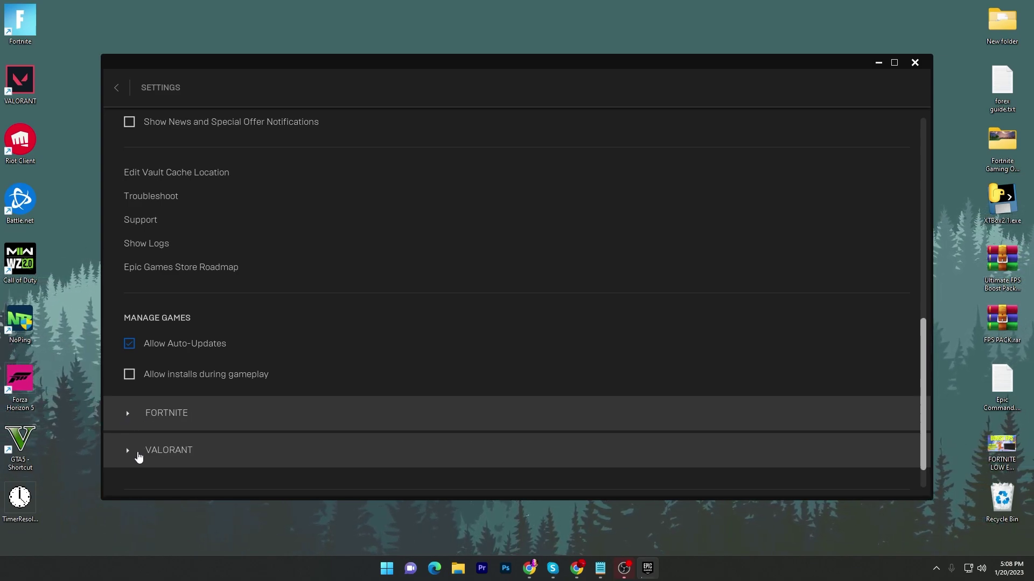
scroll(146, 427, "down", 1)
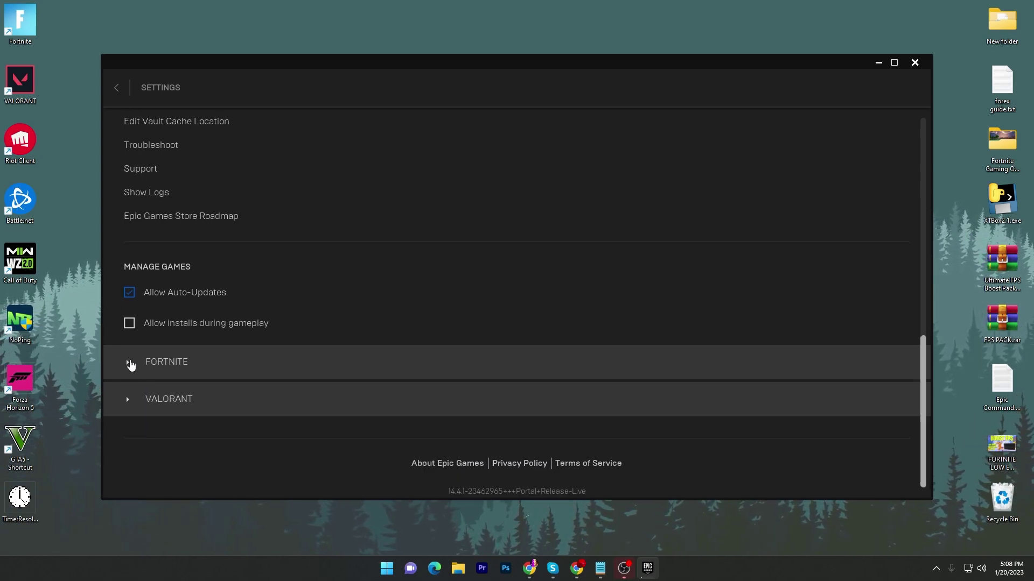
left_click(129, 365)
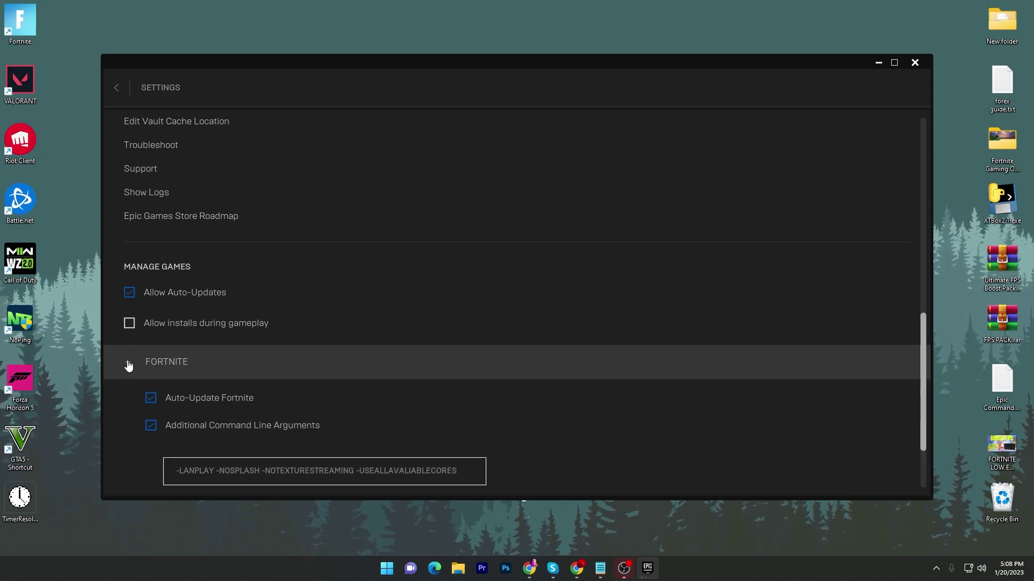
scroll(165, 385, "down", 1)
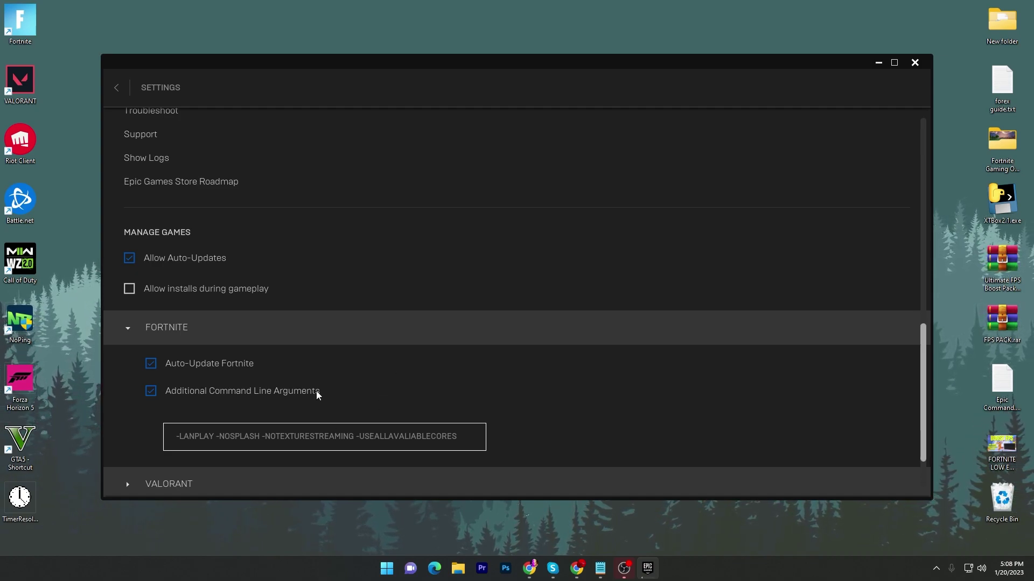
left_click(130, 331)
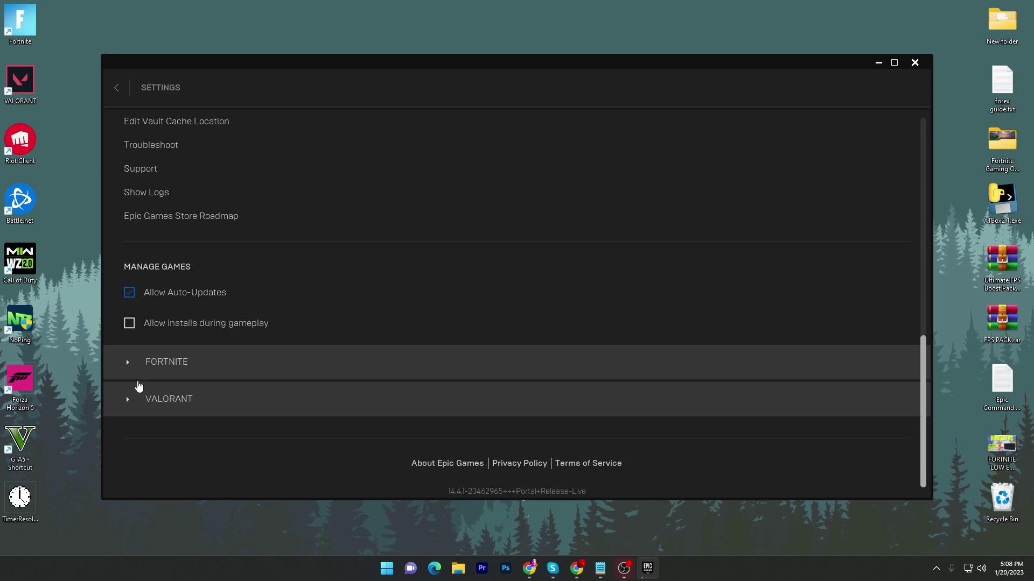
Exit launcher settings, minimize the launcher, and bring up the desktop context menu
left_click(127, 87)
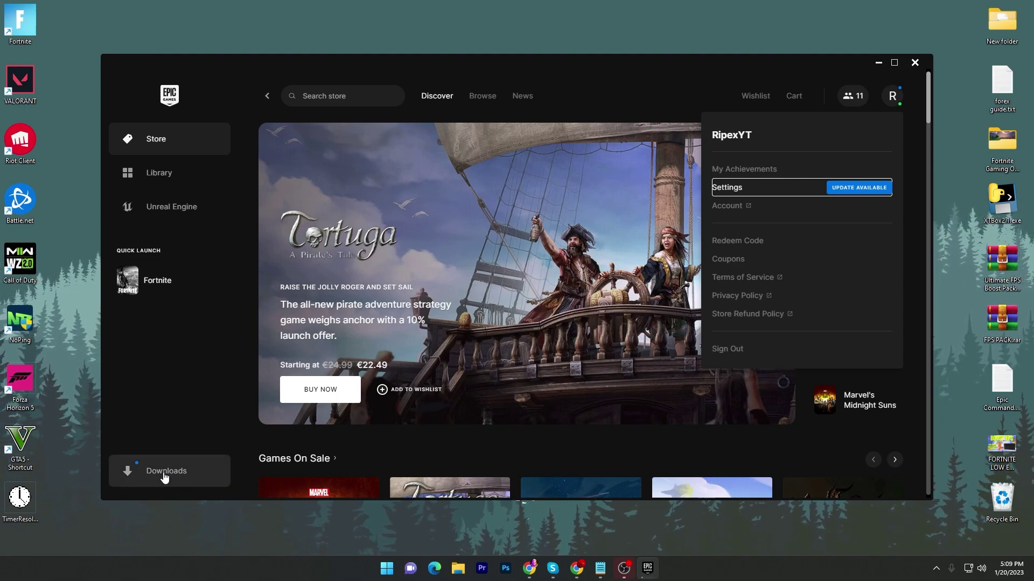
left_click(879, 62)
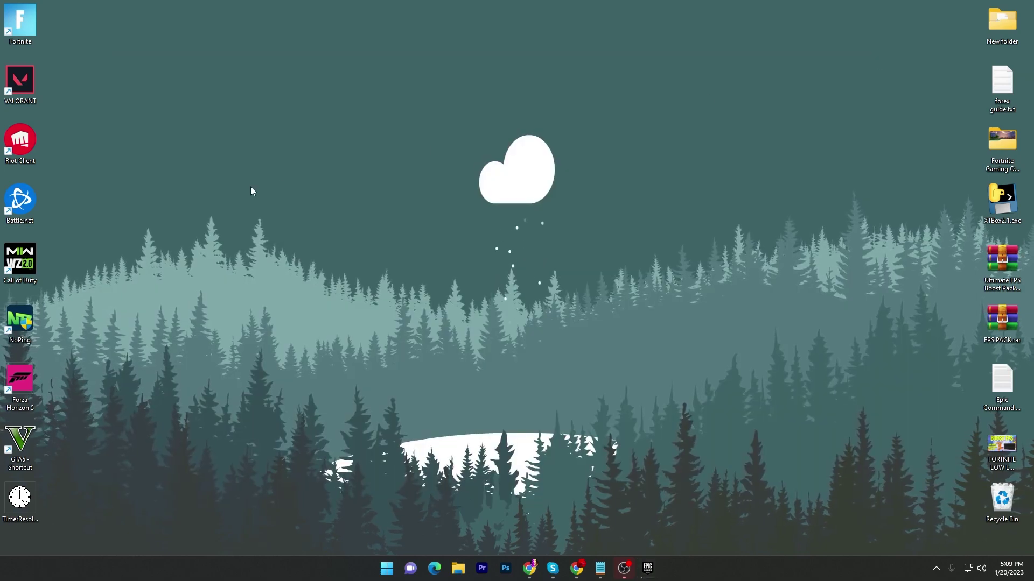
right_click(279, 166)
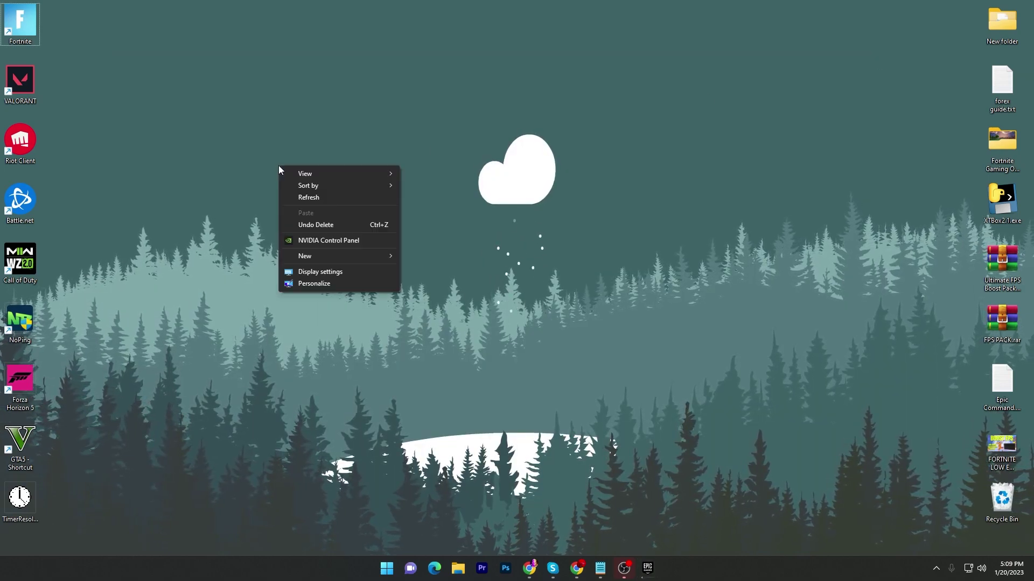
Save Fortnite's graphics preference as High performance and check the default graphics settings
left_click(330, 273)
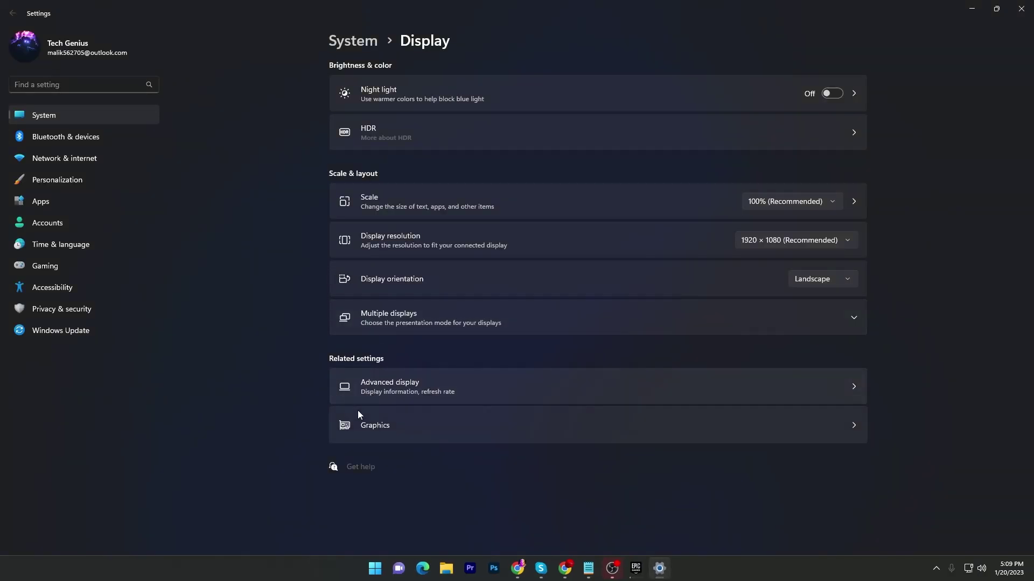
left_click(382, 429)
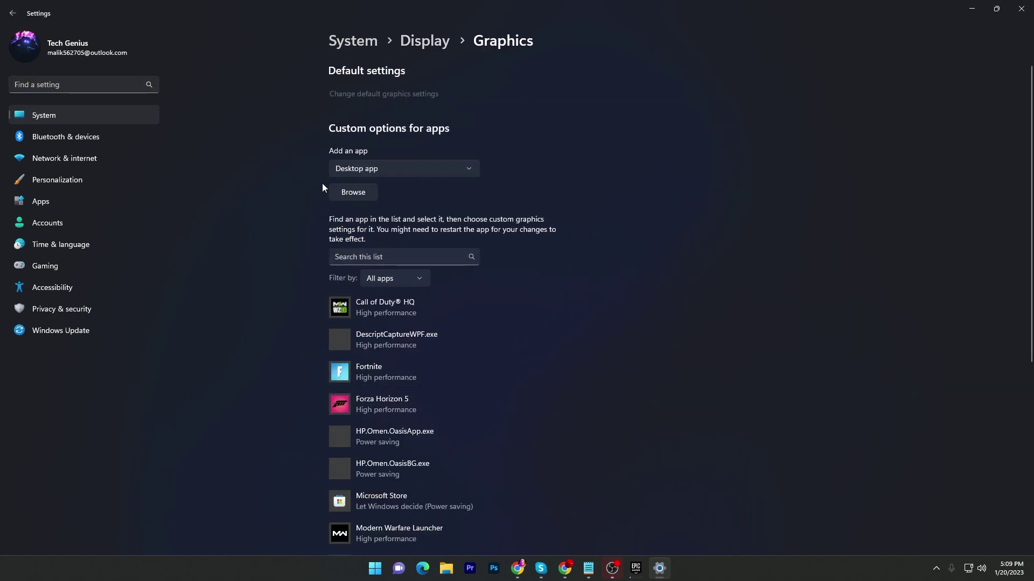
left_click(381, 374)
left_click(482, 421)
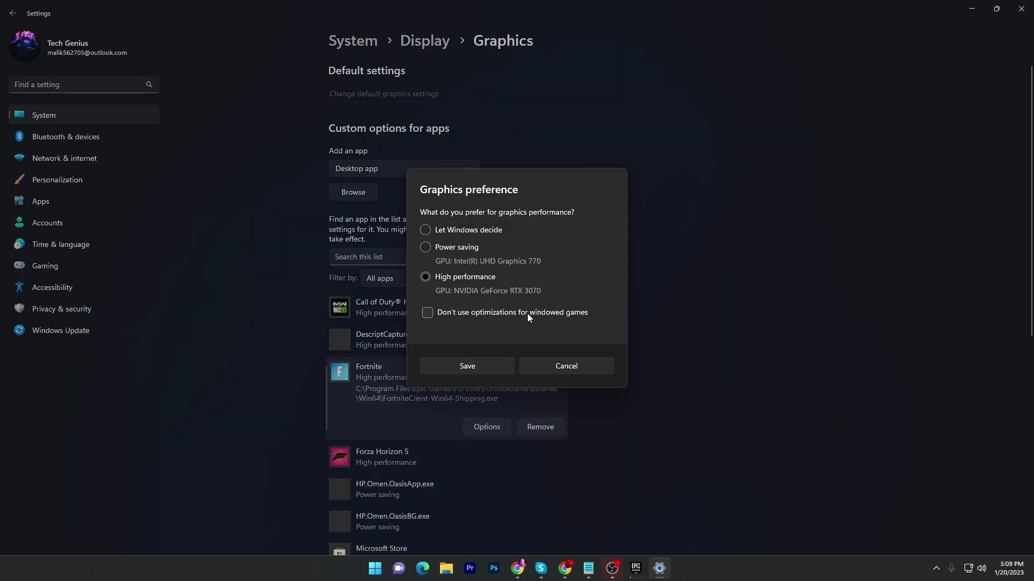
left_click(473, 368)
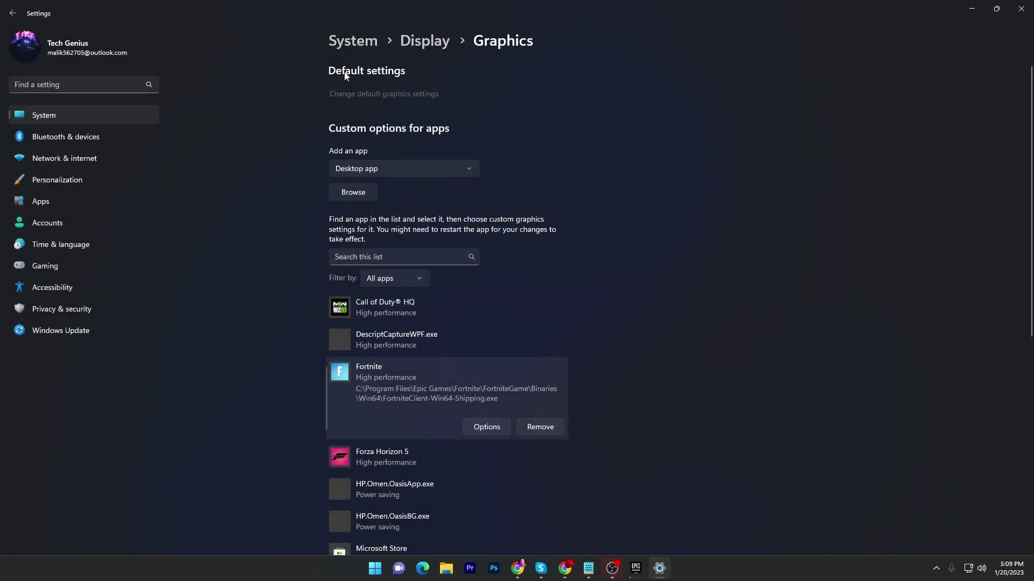
left_click(349, 95)
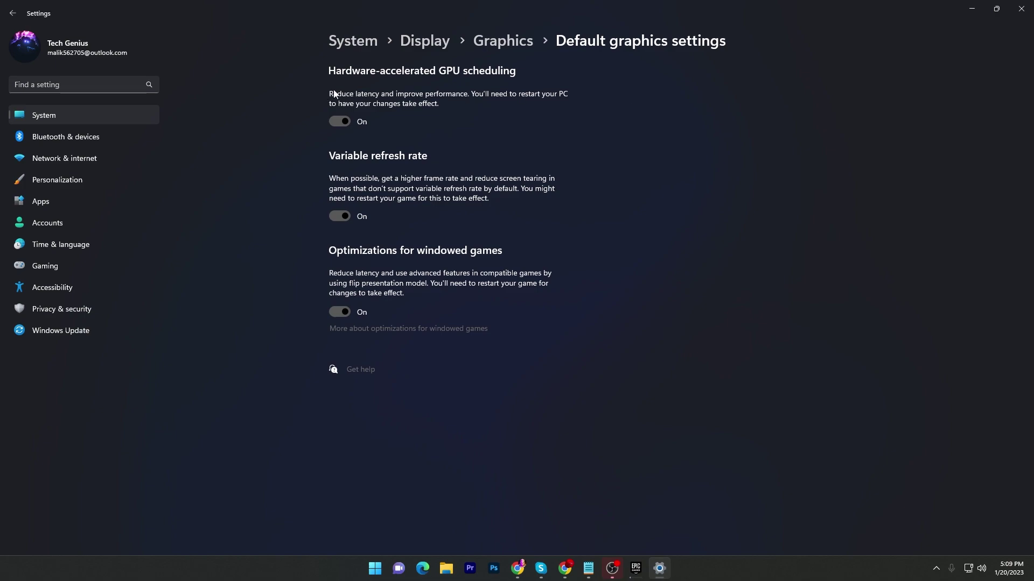
Keep the Advanced display refresh rate at 239.76 Hz and close Settings
left_click(45, 115)
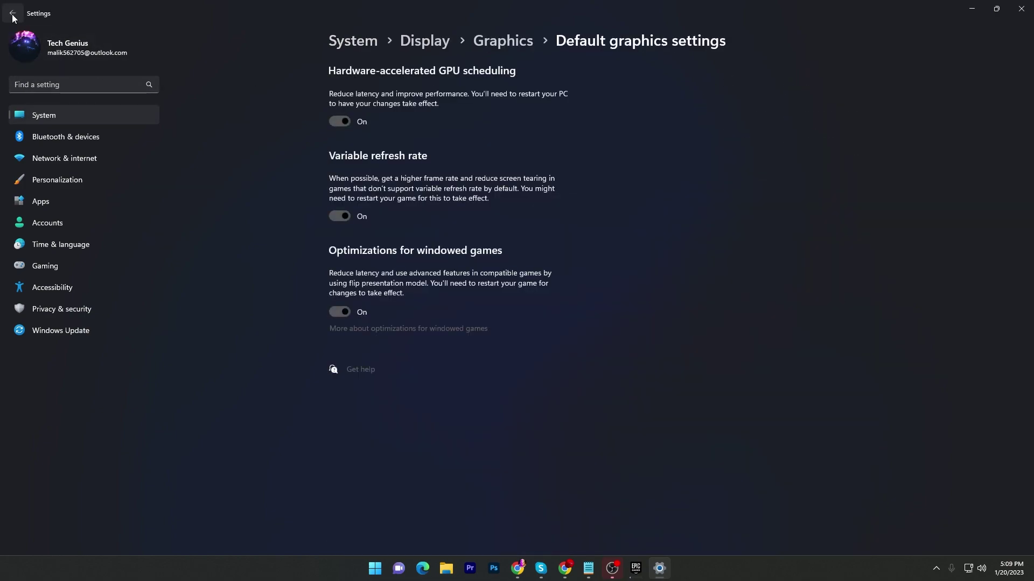
left_click(12, 17)
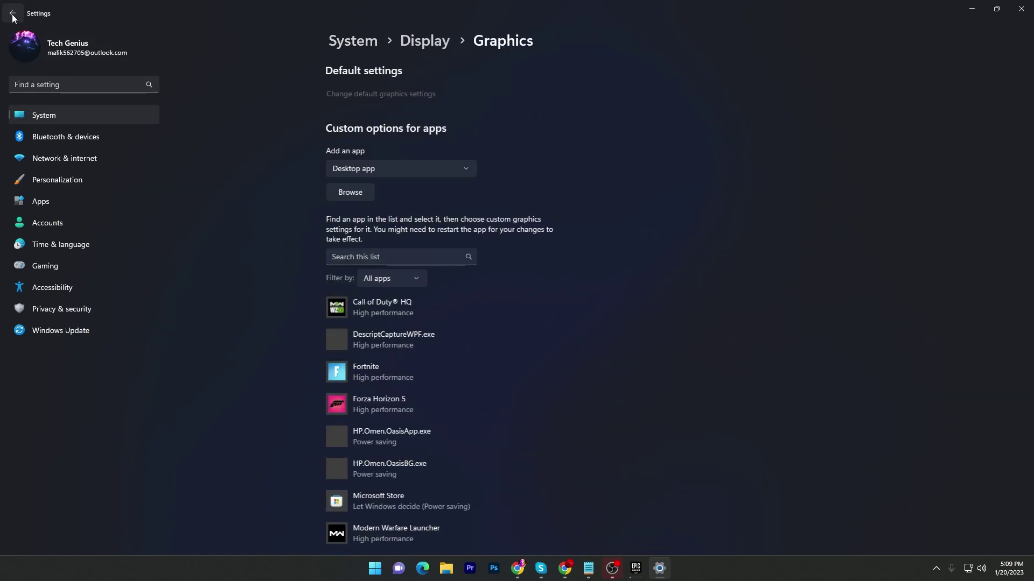
left_click(13, 17)
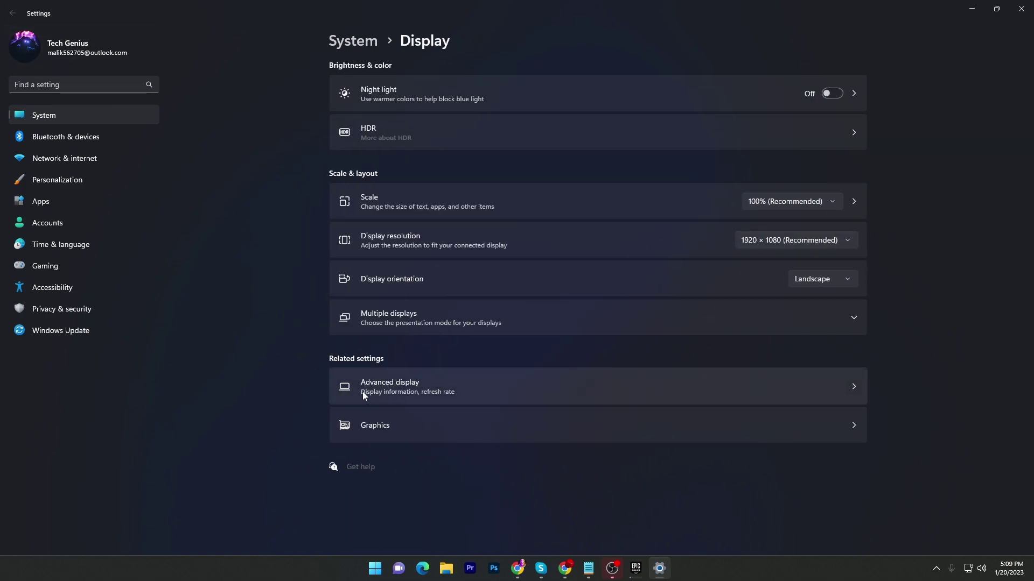
left_click(428, 383)
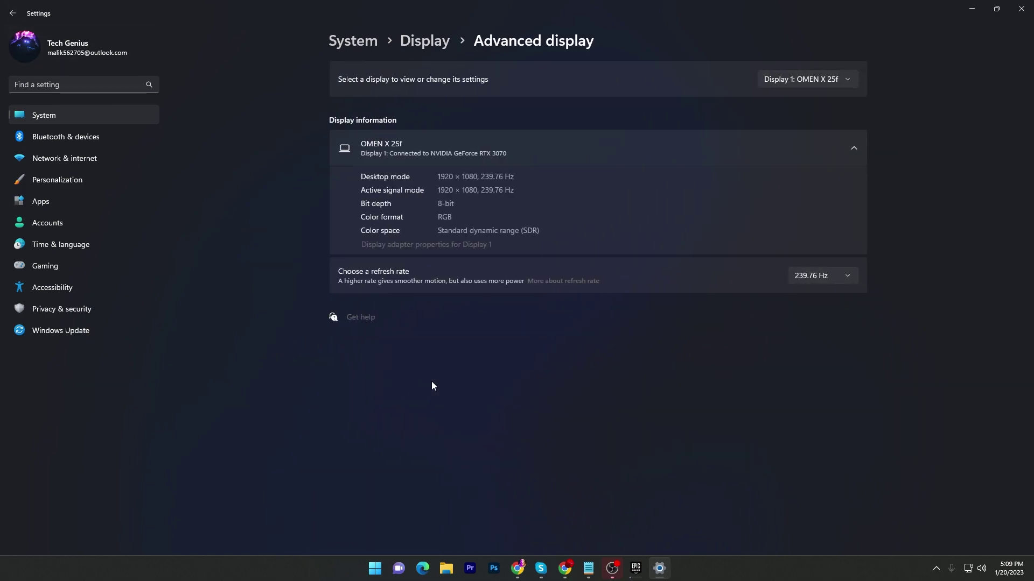
left_click(817, 285)
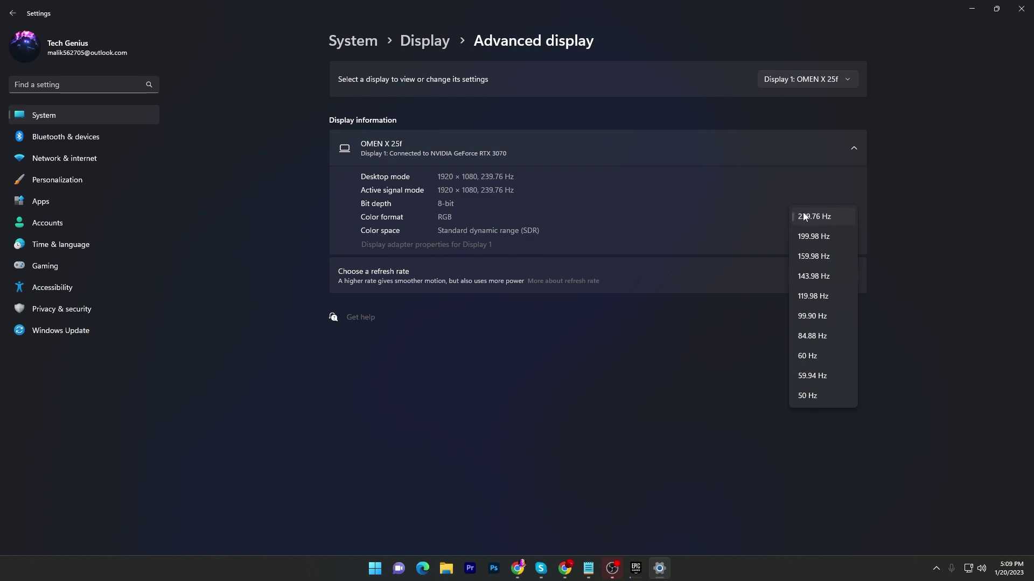
left_click(830, 216)
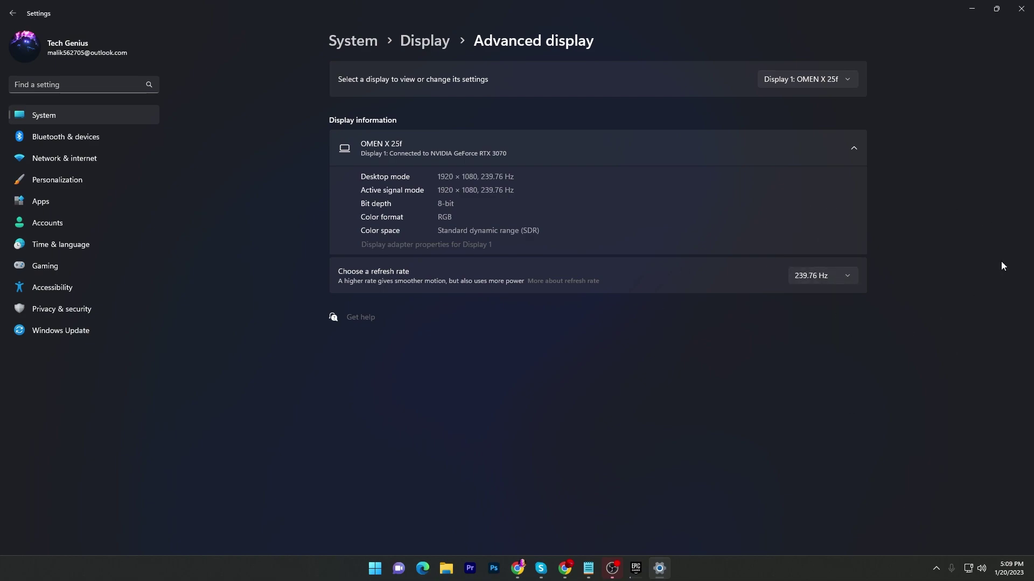
left_click(1030, 6)
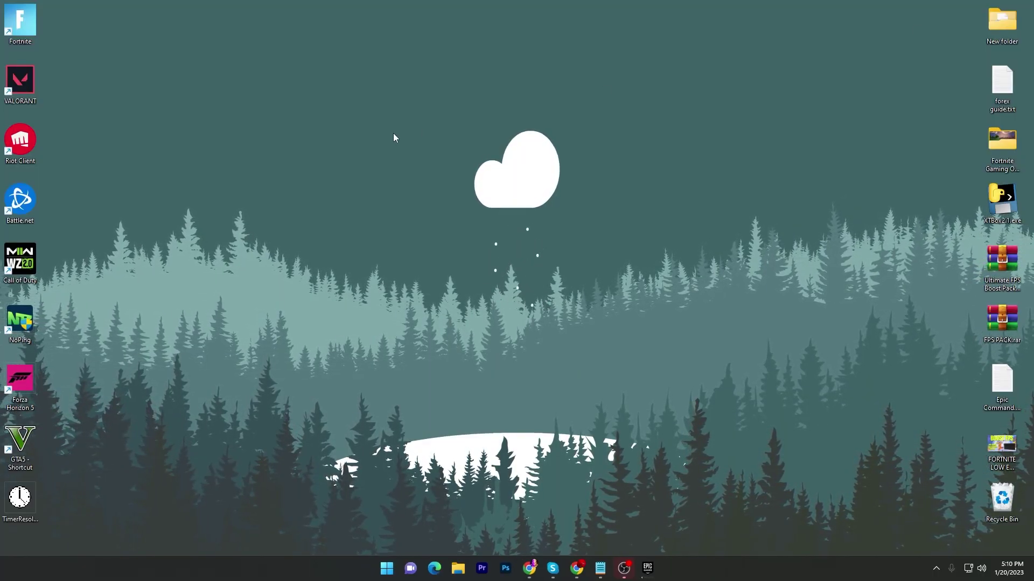
Launch NVIDIA Control Panel from the desktop right-click menu
right_click(431, 204)
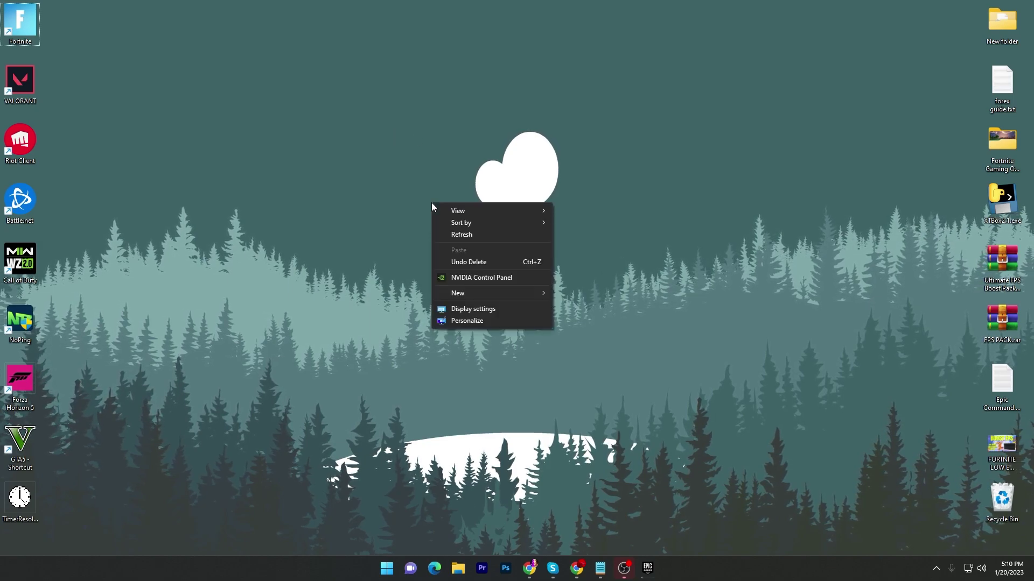
left_click(478, 276)
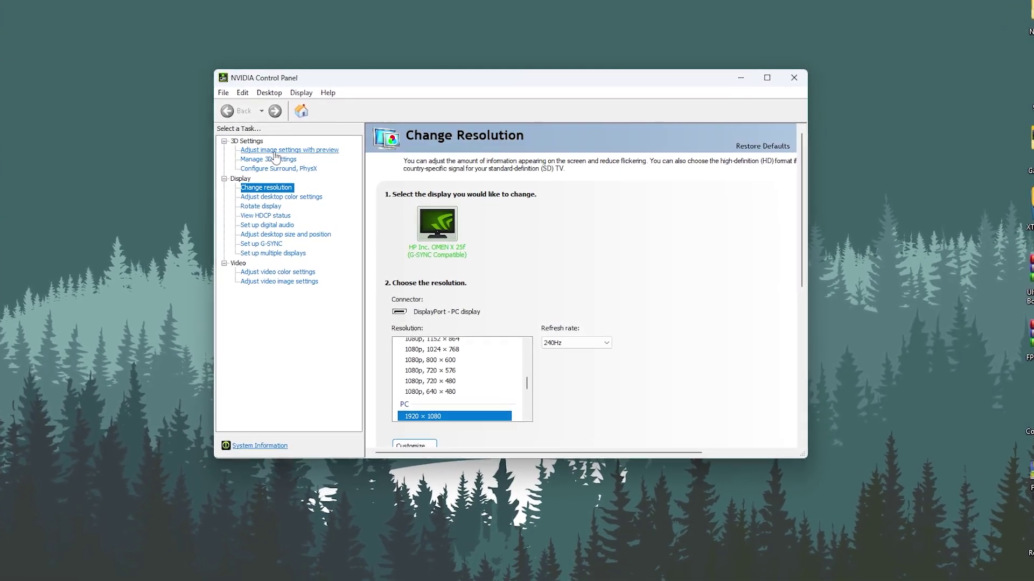
Check the Adjust image settings with preview page, then move to Manage 3D settings
left_click(274, 151)
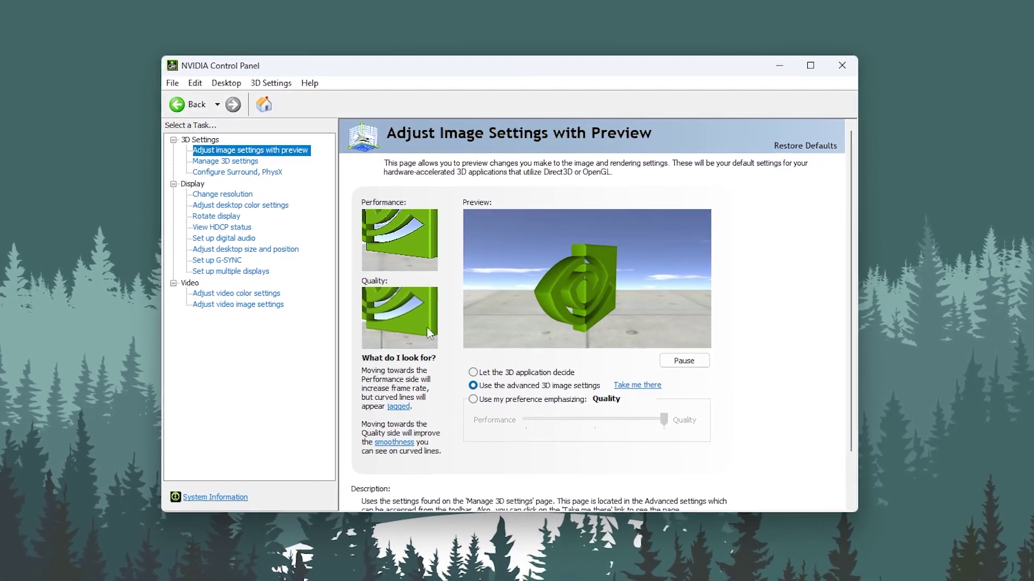
left_click(206, 165)
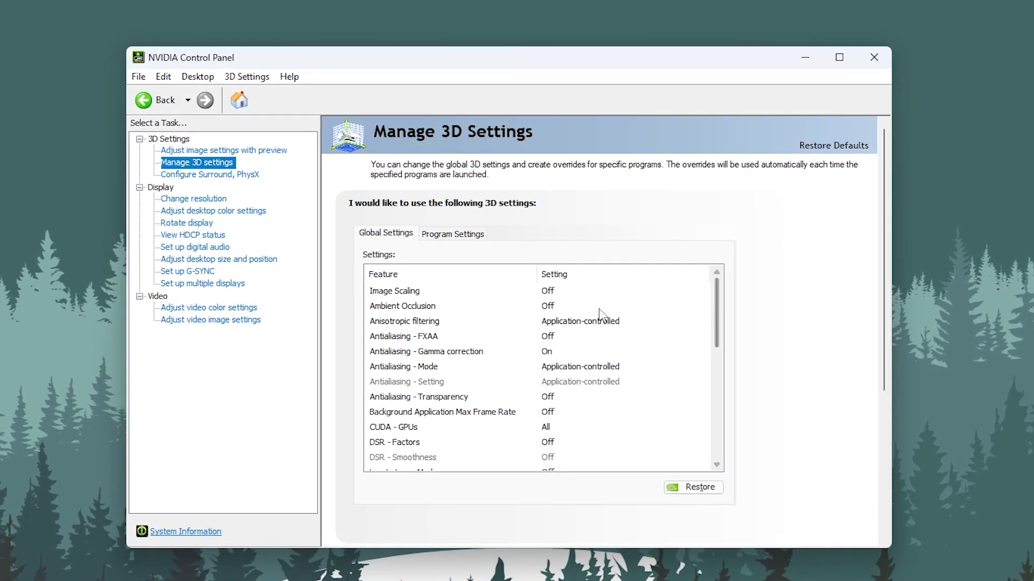
scroll(713, 320, "down", 2)
scroll(712, 320, "down", 2)
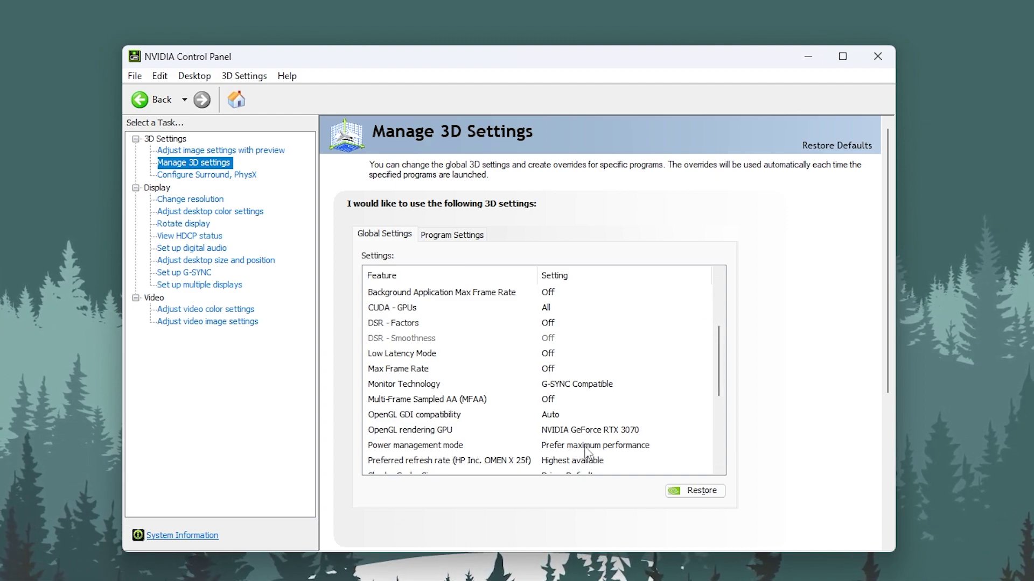
scroll(694, 373, "down", 1)
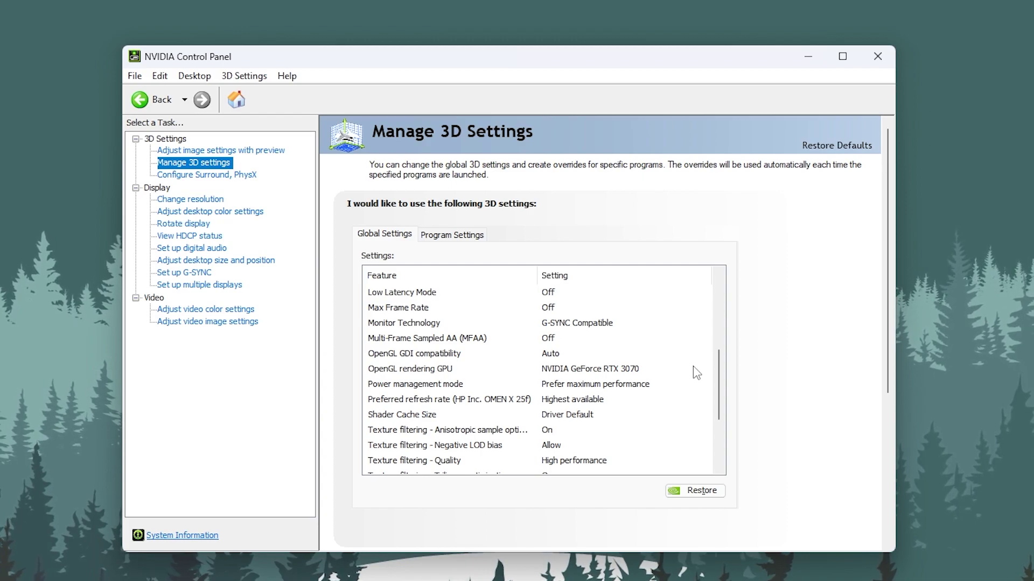
scroll(693, 373, "down", 2)
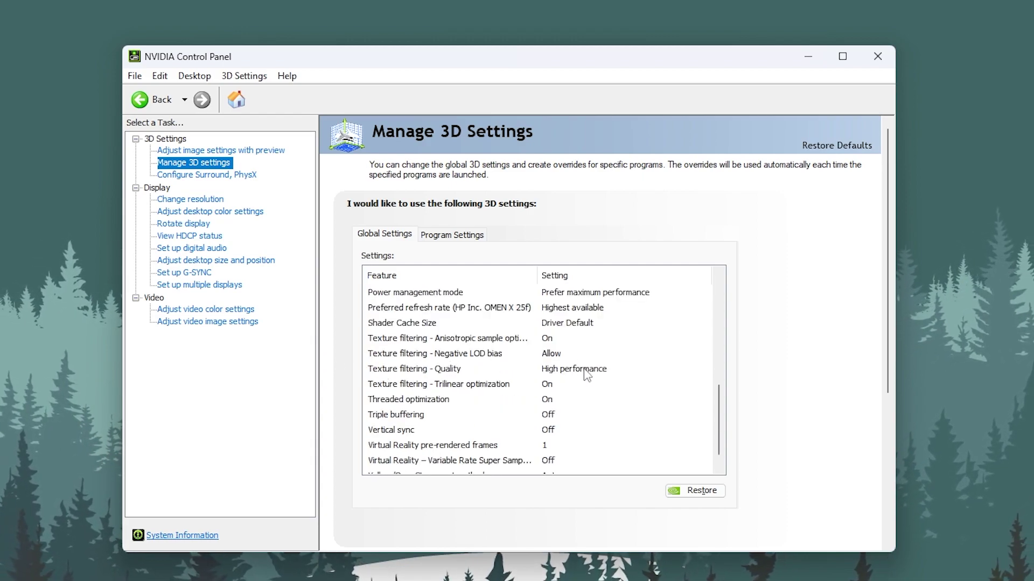
scroll(684, 372, "down", 1)
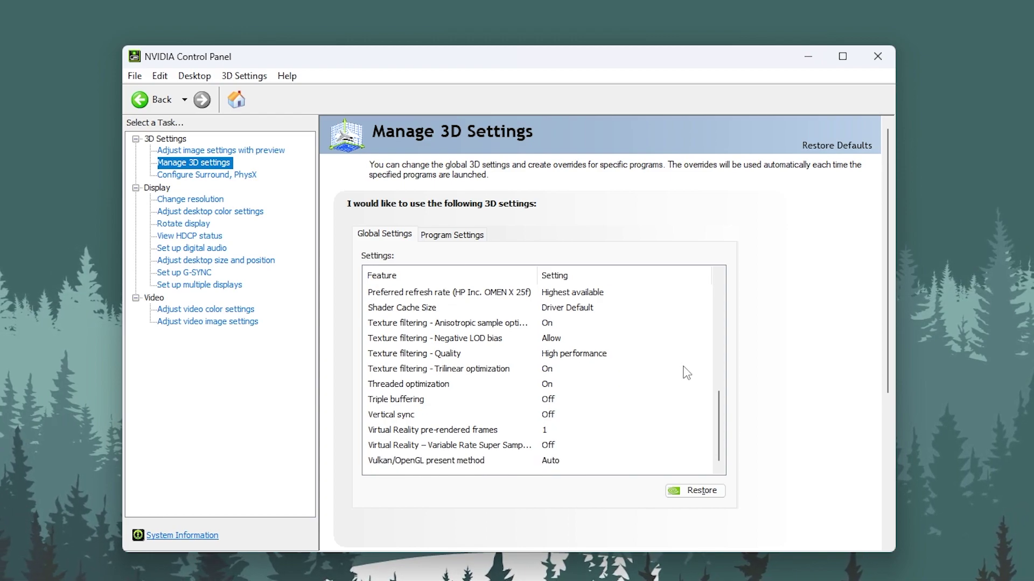